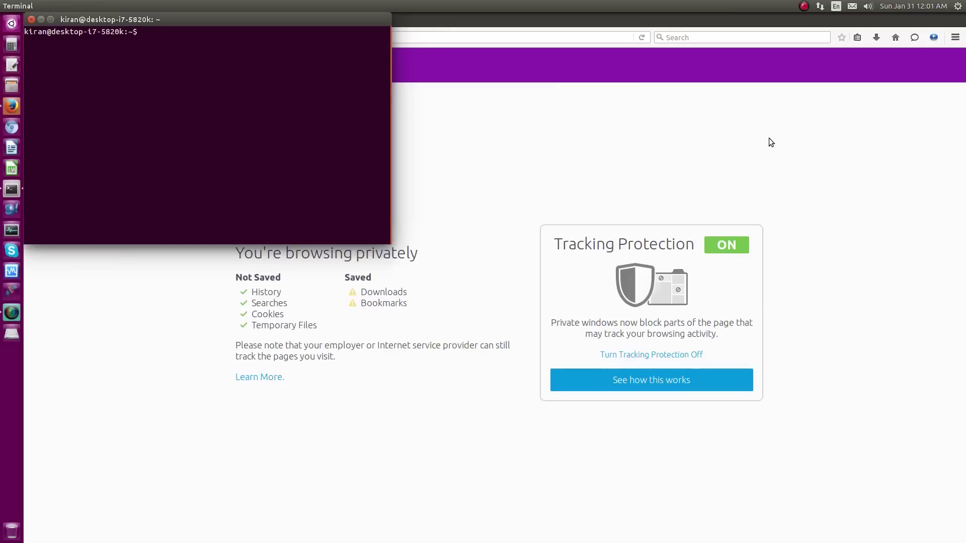
Raise the Firefox private browsing window above the terminal and focus its search field.
left_click(831, 155)
left_click(699, 37)
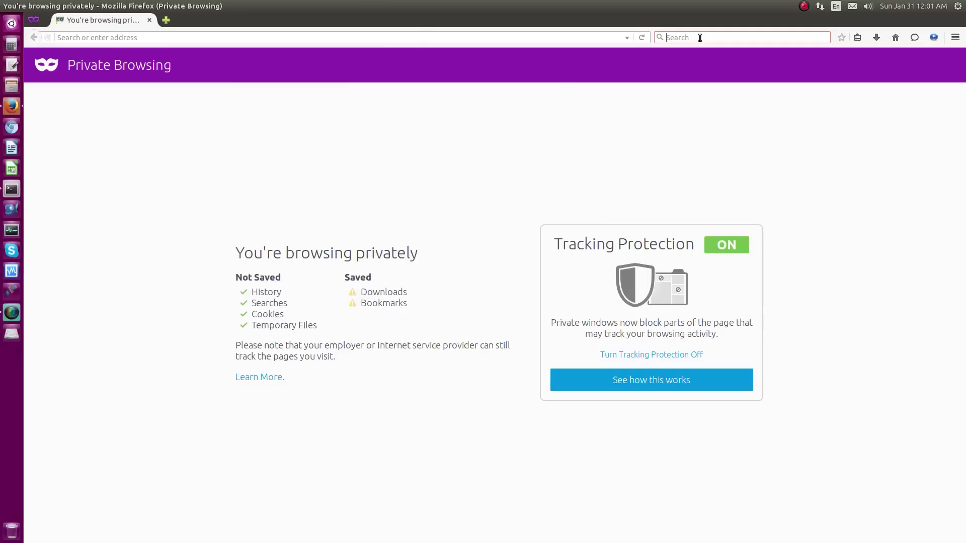
type("tcp h")
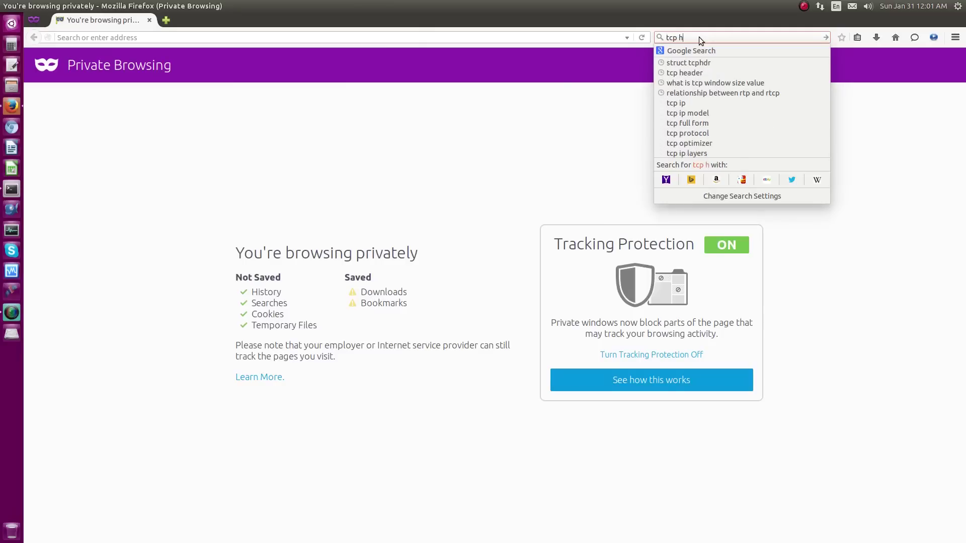
type("eader")
Search the web for 'tcp header' and switch to the image results.
key("Return")
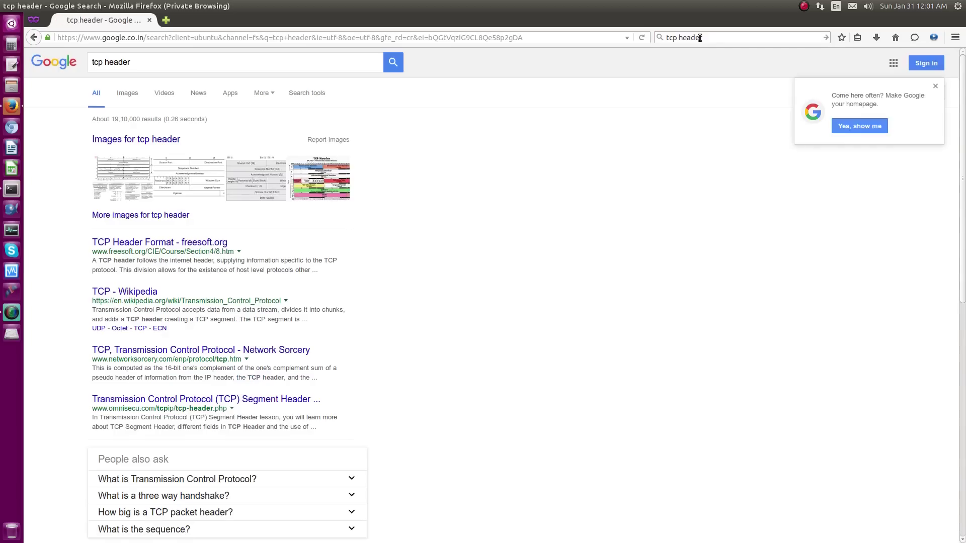
left_click(127, 93)
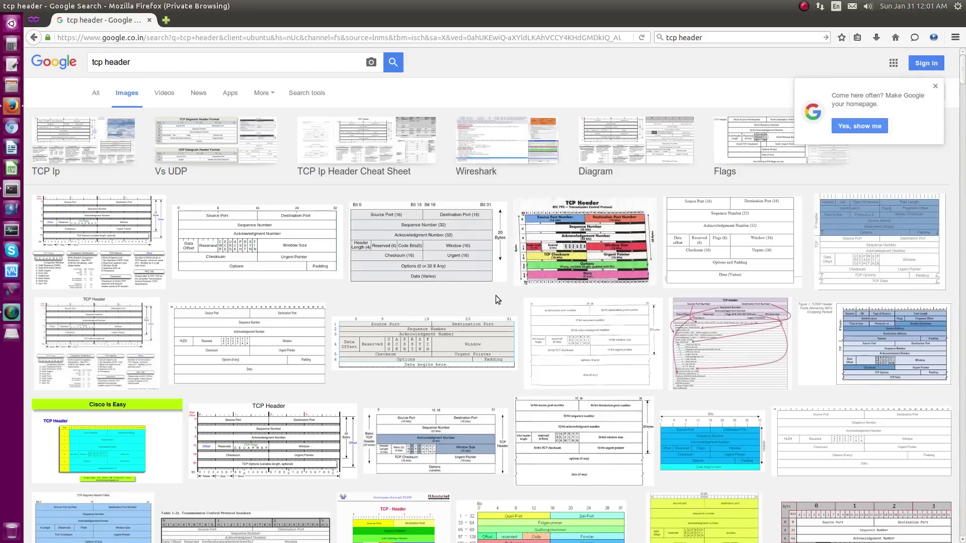
scroll(497, 295, "down", 2)
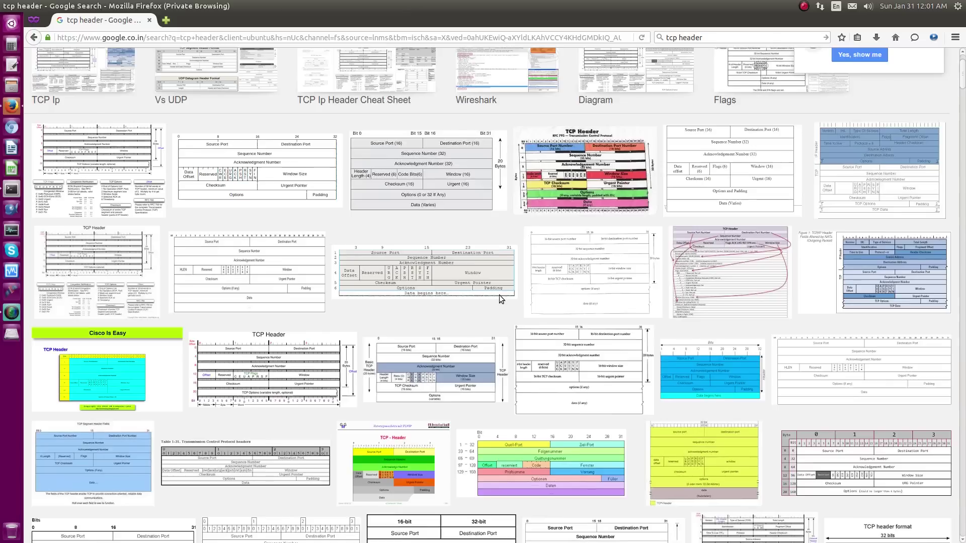
scroll(499, 295, "down", 2)
scroll(499, 295, "down", 1)
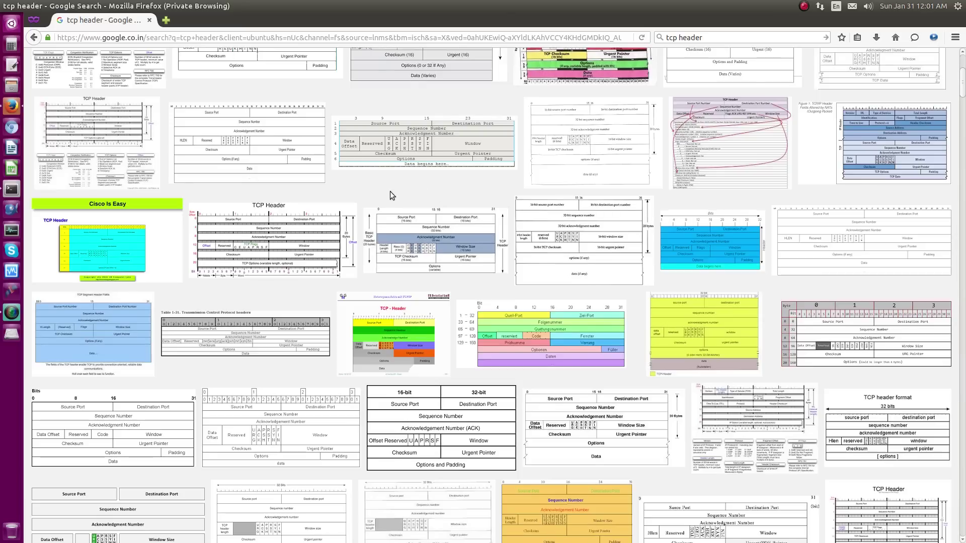
scroll(362, 205, "up", 4)
scroll(365, 239, "up", 1)
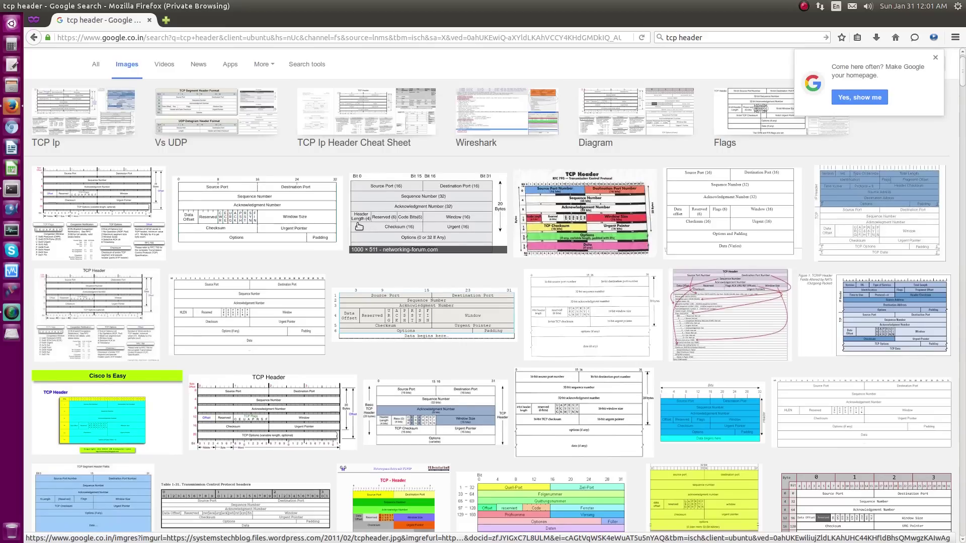
Open a terminal, fix the mistyped commands, and run 'sudo wireshark'.
left_click(14, 190)
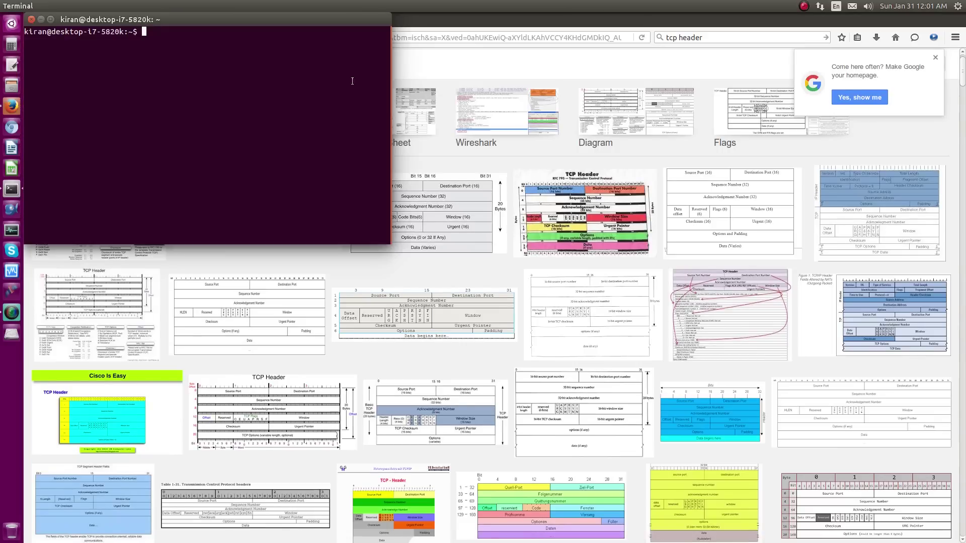
type("su")
type("do")
type("win")
key("BackSpace")
type("re")
key("BackSpace")
key("BackSpace")
key("BackSpace")
key("BackSpace")
type("a")
type("pt-ge")
key("BackSpace")
key("BackSpace")
key("BackSpace")
key("BackSpace")
type("wir")
type("eshark")
left_click(10, 23)
type("sc")
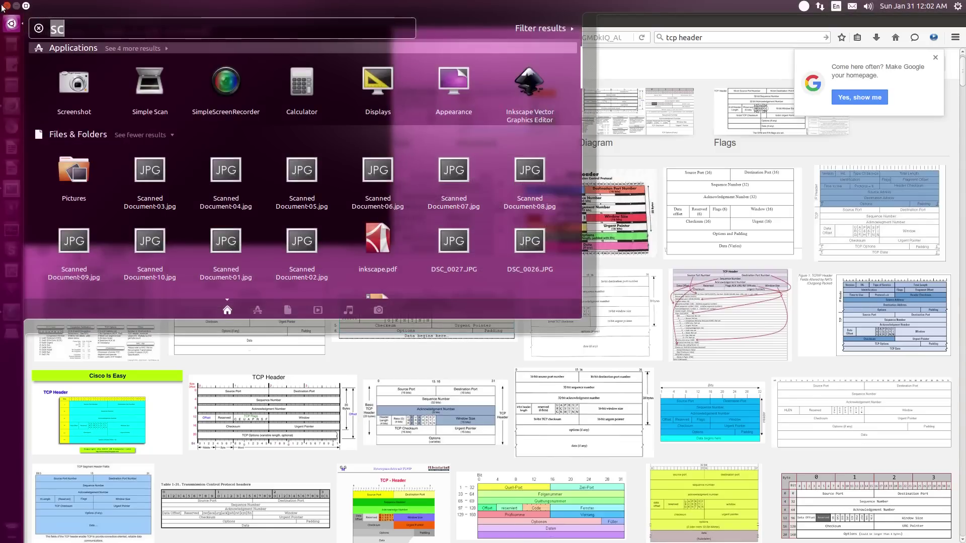
left_click(12, 189)
type("sudo wireshark")
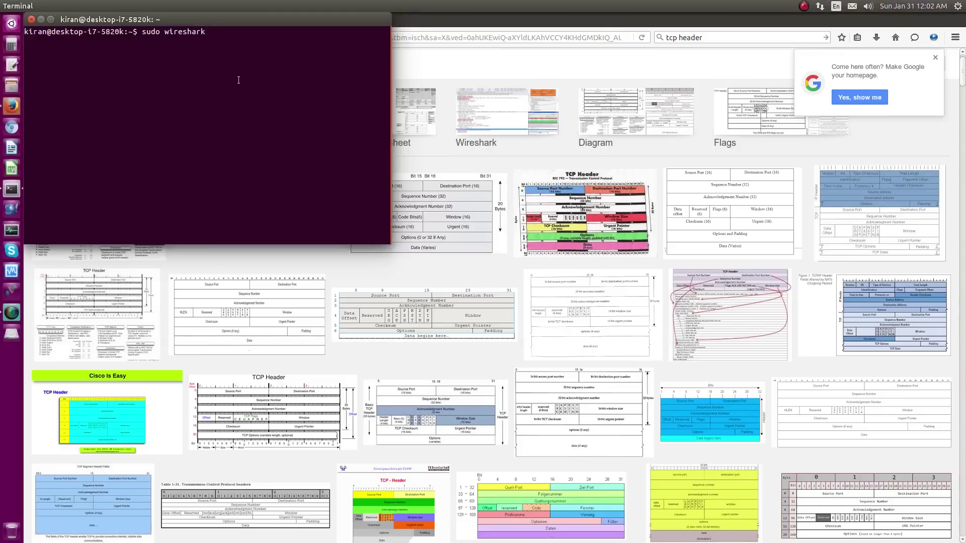
key("Return")
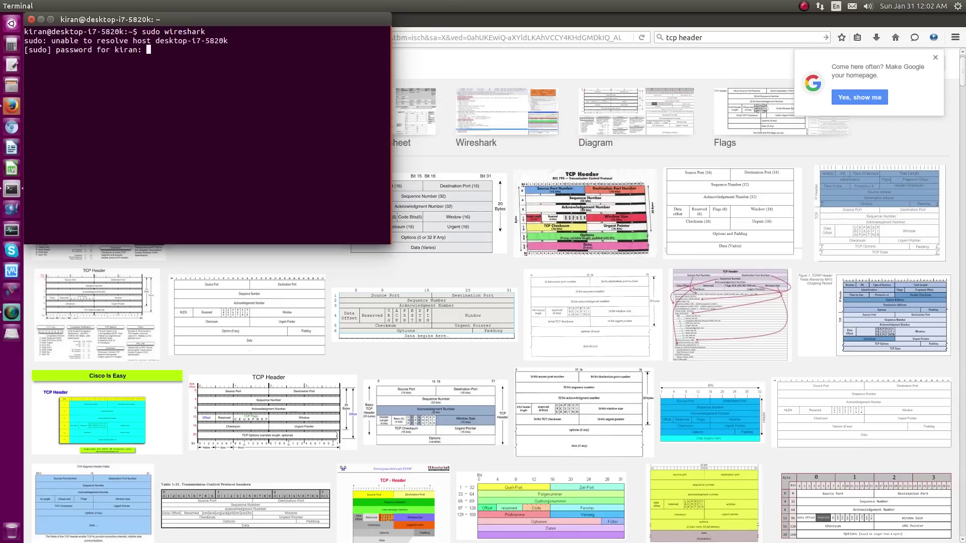
Submit the sudo password, dismiss the Lua error, and bring the terminal back forward.
key("Return")
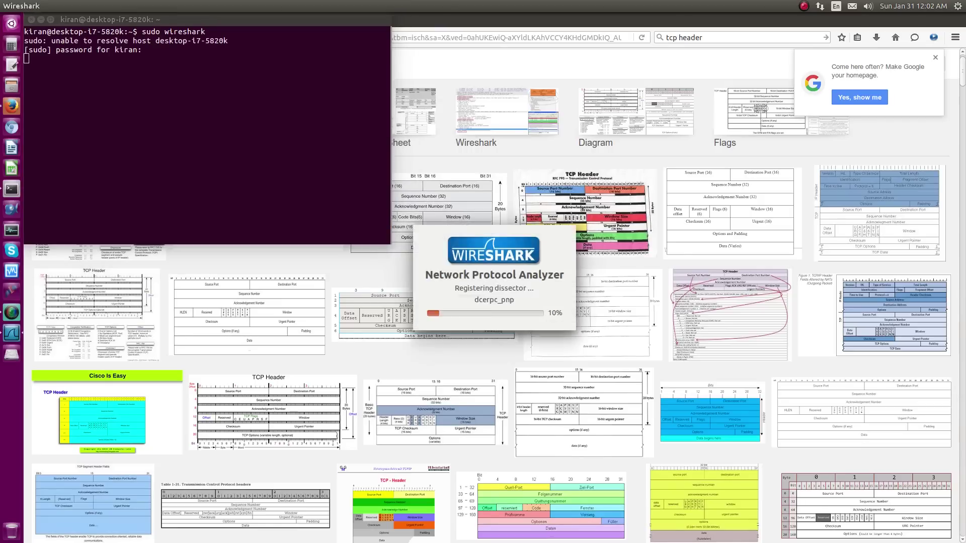
left_click(438, 311)
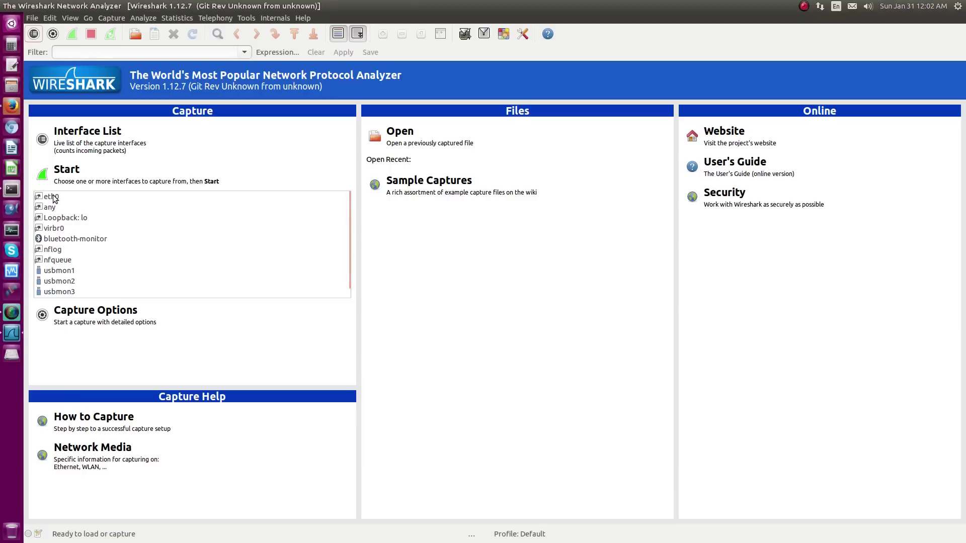
left_click(16, 190)
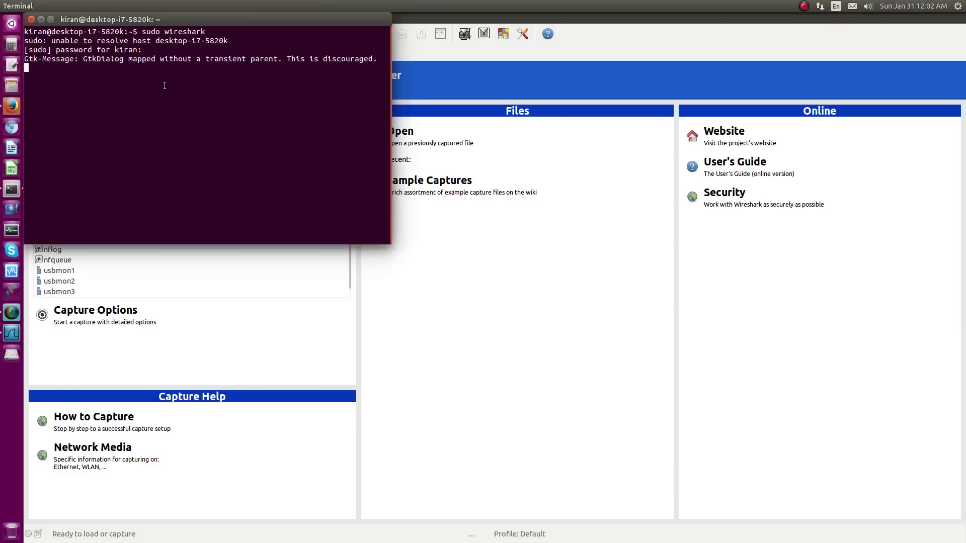
Maximize the terminal, open a second session, and run ifconfig, selecting the eth0 and lo details.
double_click(67, 14)
left_click(66, 6)
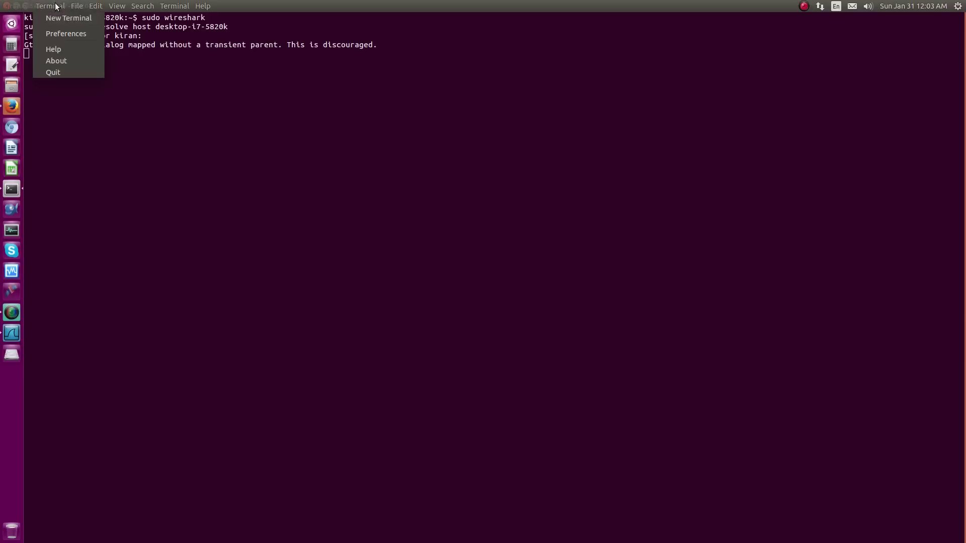
left_click(58, 20)
type("i")
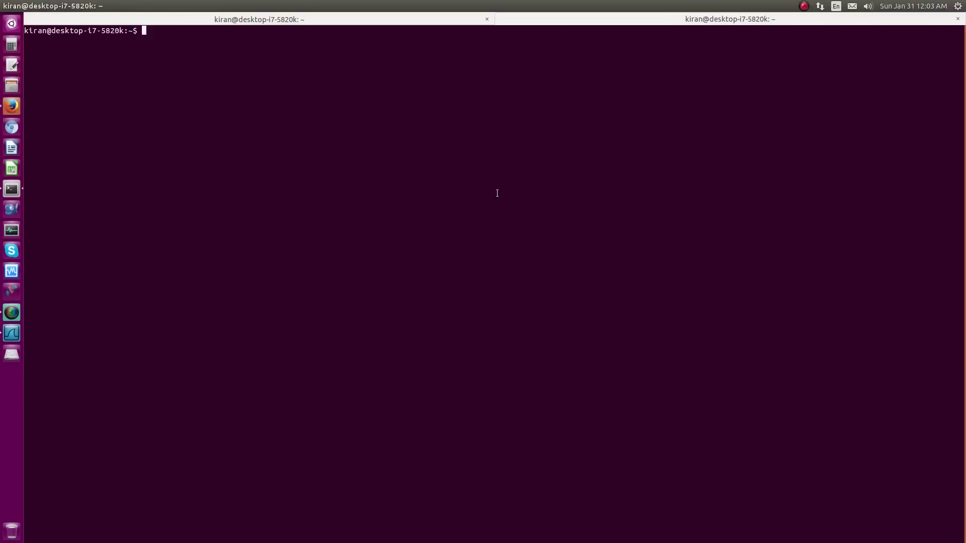
type("fconfig")
key("Return")
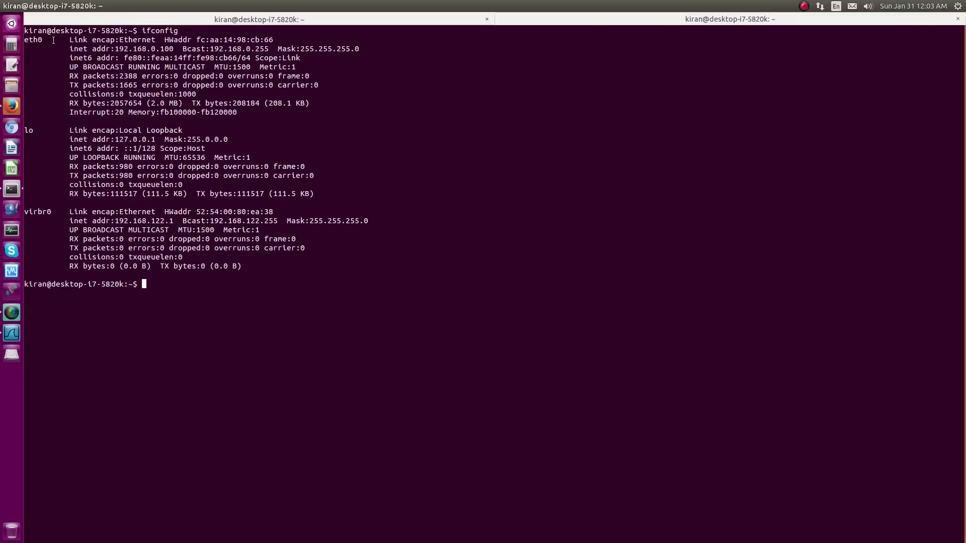
left_click_drag(54, 41, 198, 238)
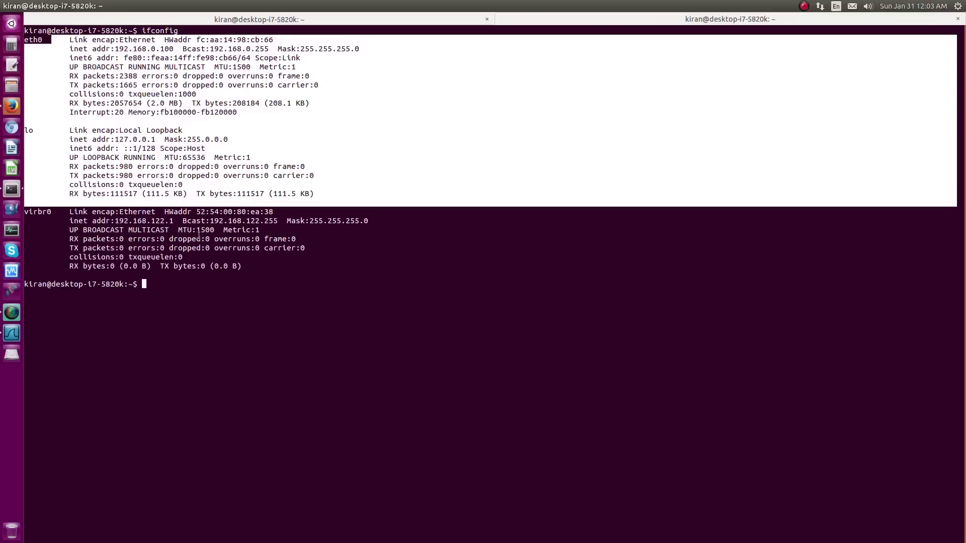
Bring up Wireshark, choose the eth0 interface, and begin capturing packets.
left_click(12, 332)
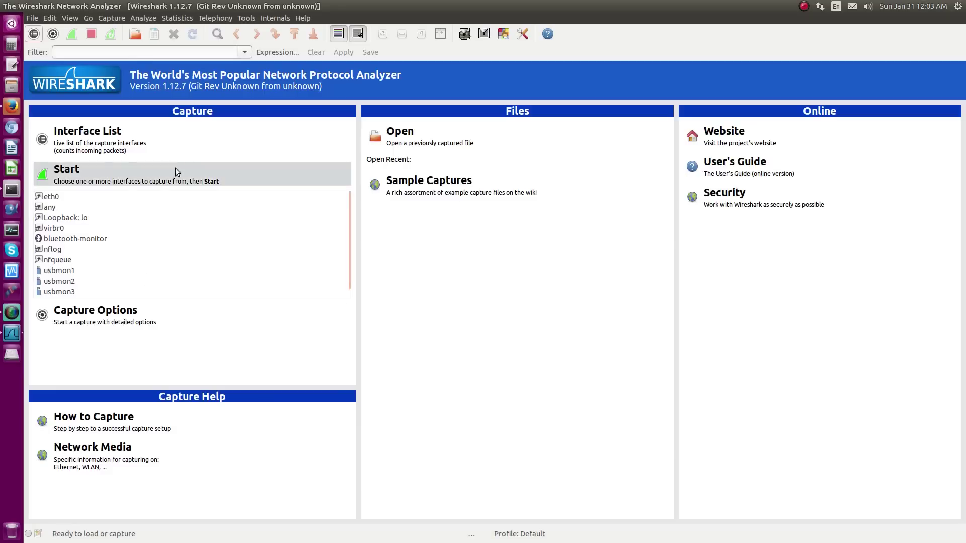
left_click(62, 199)
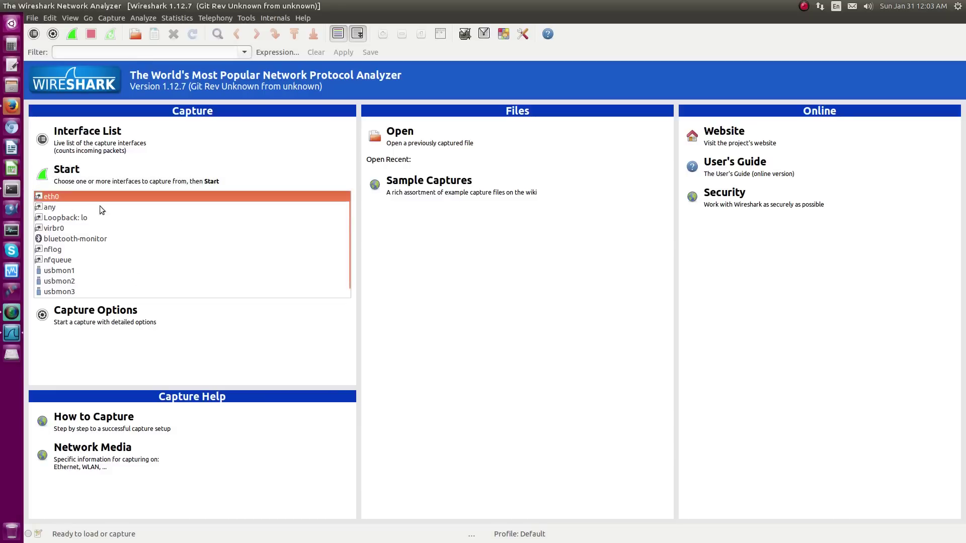
left_click(71, 33)
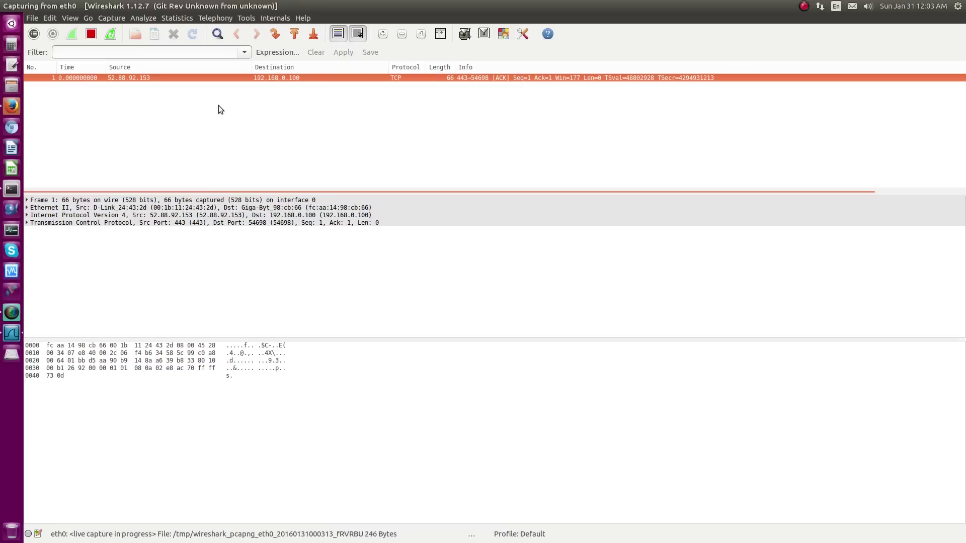
Switch the tcp header search to video results and check on the live capture.
left_click(12, 108)
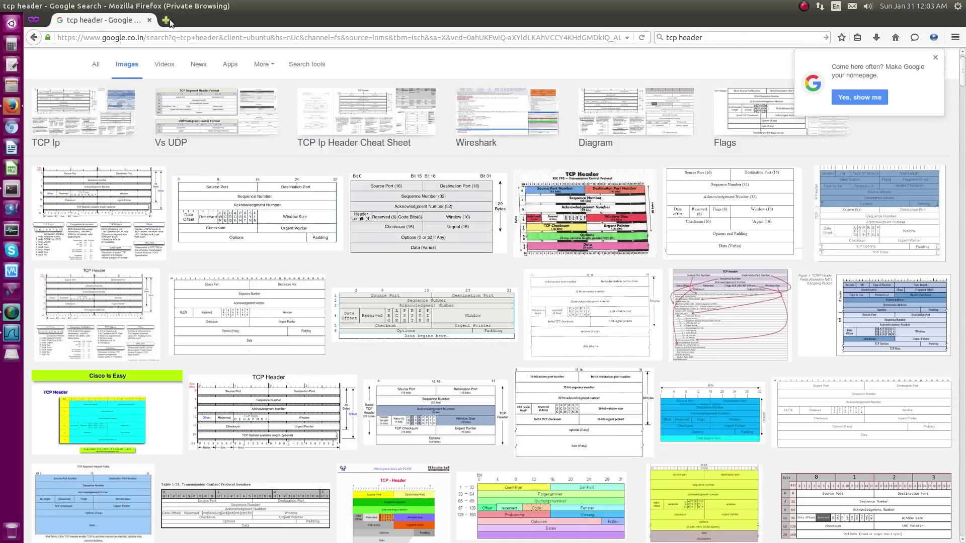
scroll(166, 92, "up", 1)
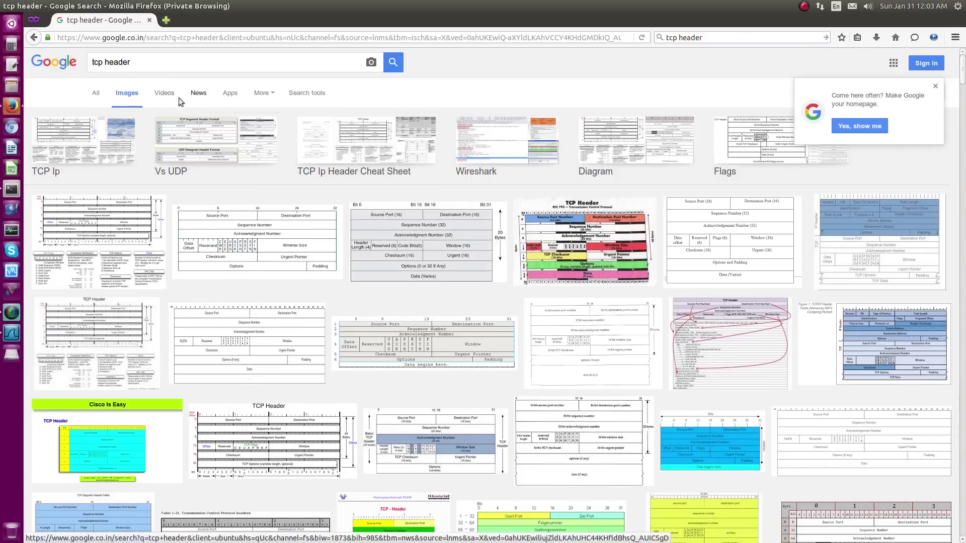
left_click(165, 94)
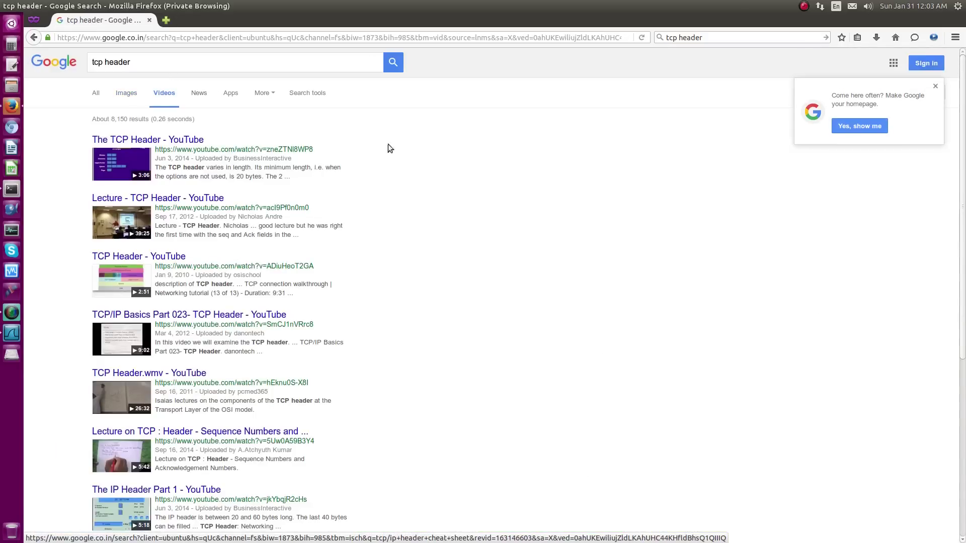
left_click(12, 335)
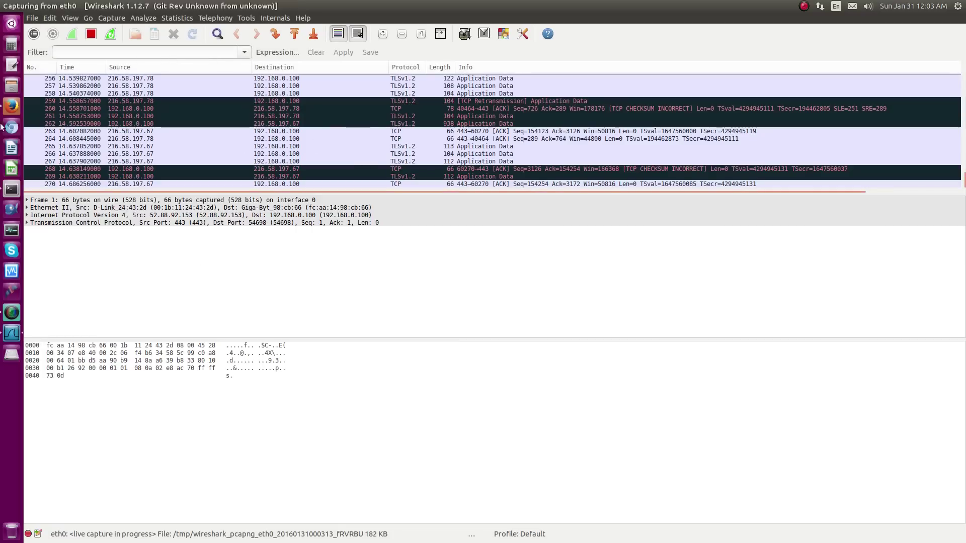
Open The TCP Header video, pause its ad, and return to Wireshark.
left_click(12, 105)
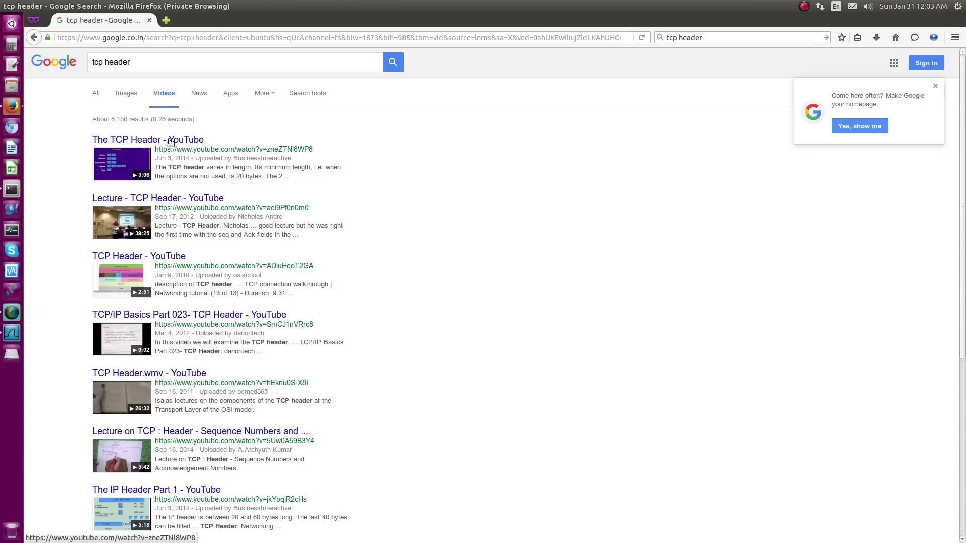
left_click(170, 141)
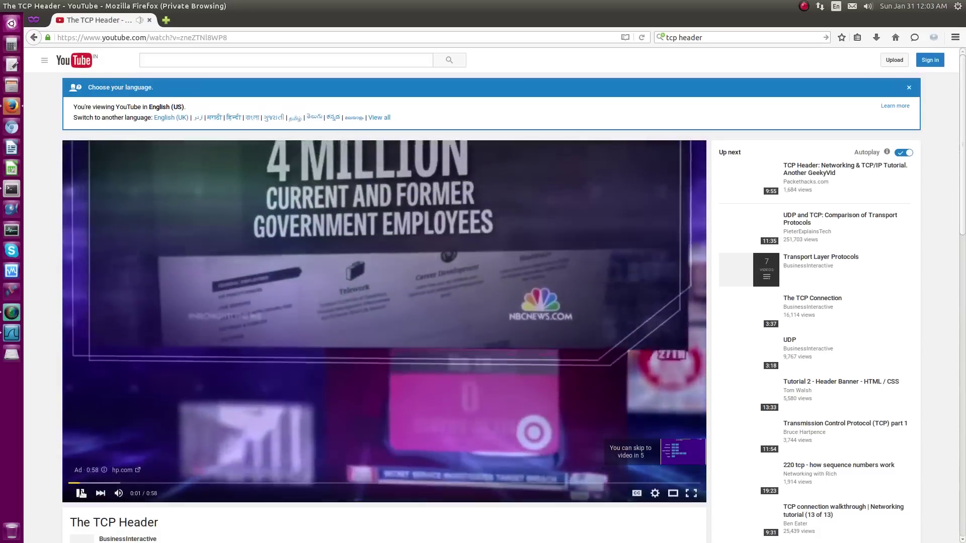
left_click(80, 494)
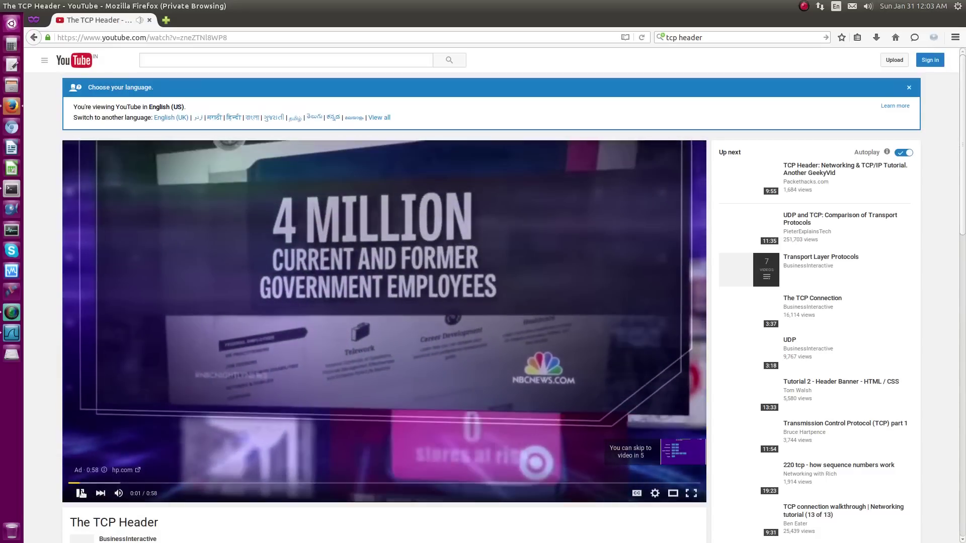
left_click(12, 333)
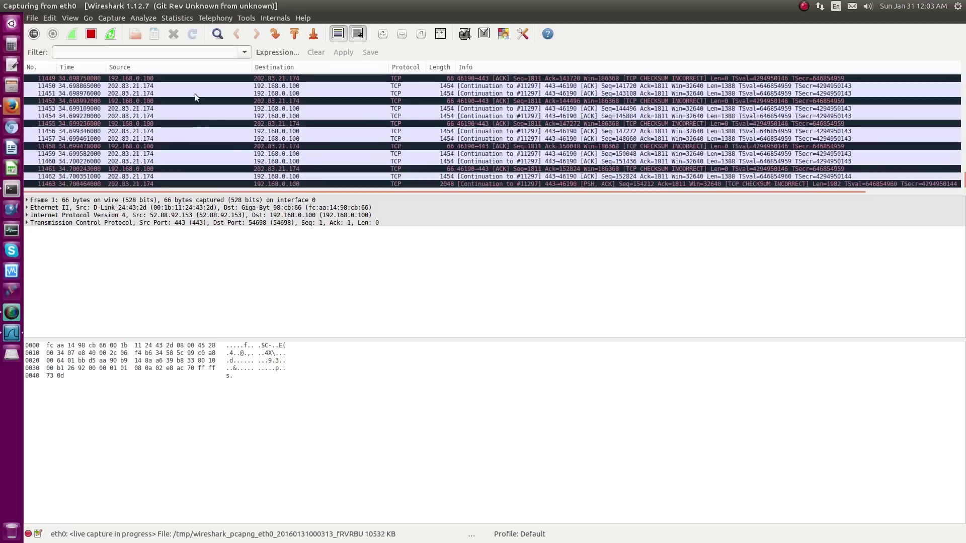
Stop the eth0 capture and bring up Wireshark's File menu.
left_click(91, 35)
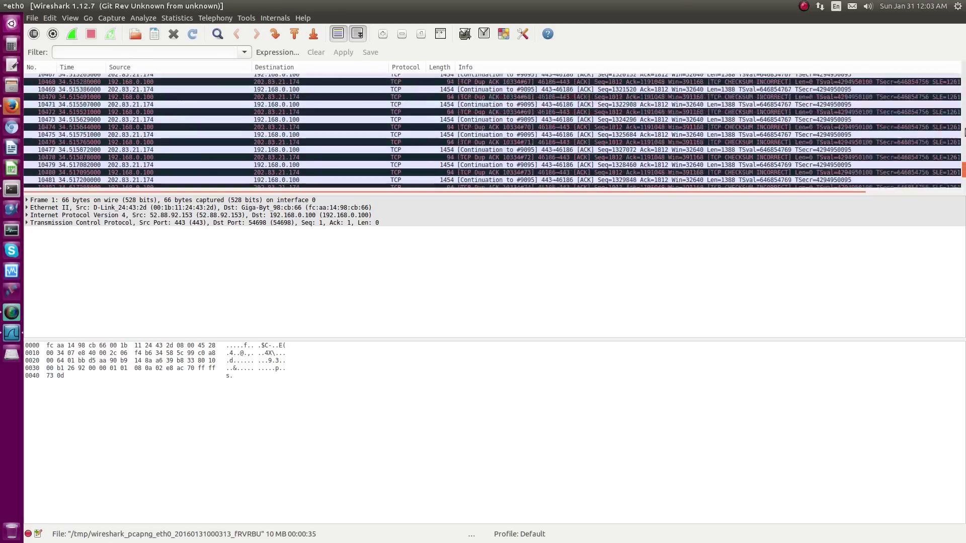
left_click_drag(962, 181, 964, 68)
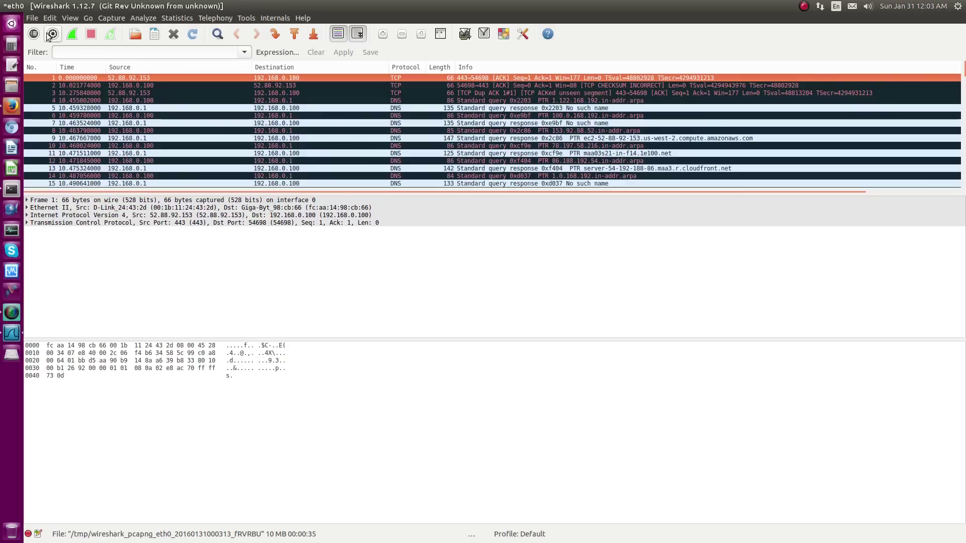
left_click(31, 18)
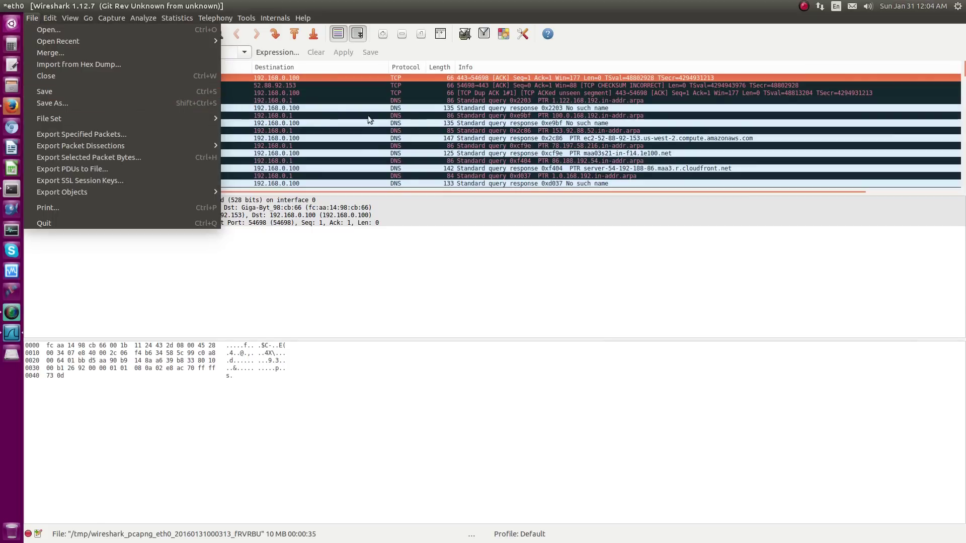
left_click(138, 92)
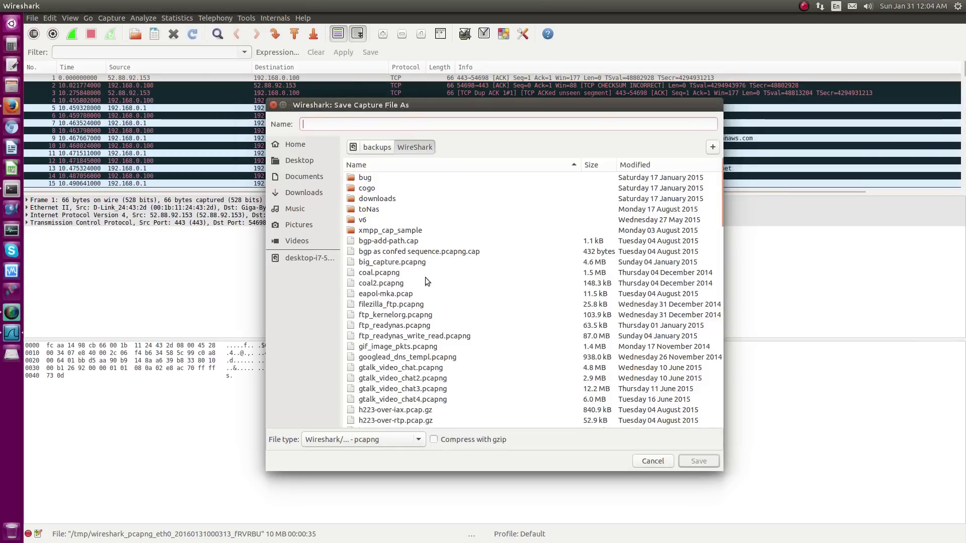
left_click(273, 105)
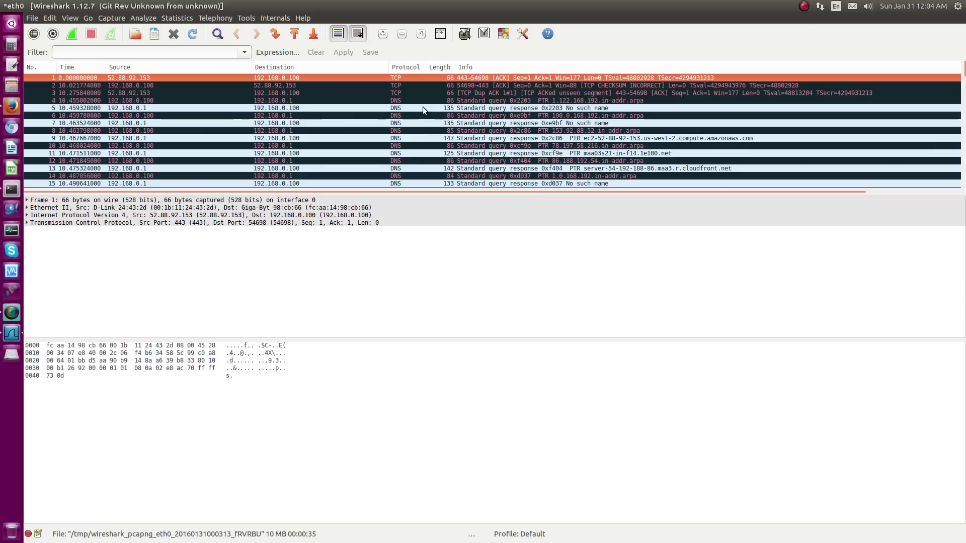
scroll(449, 134, "down", 1)
scroll(450, 134, "down", 1)
scroll(450, 134, "down", 1)
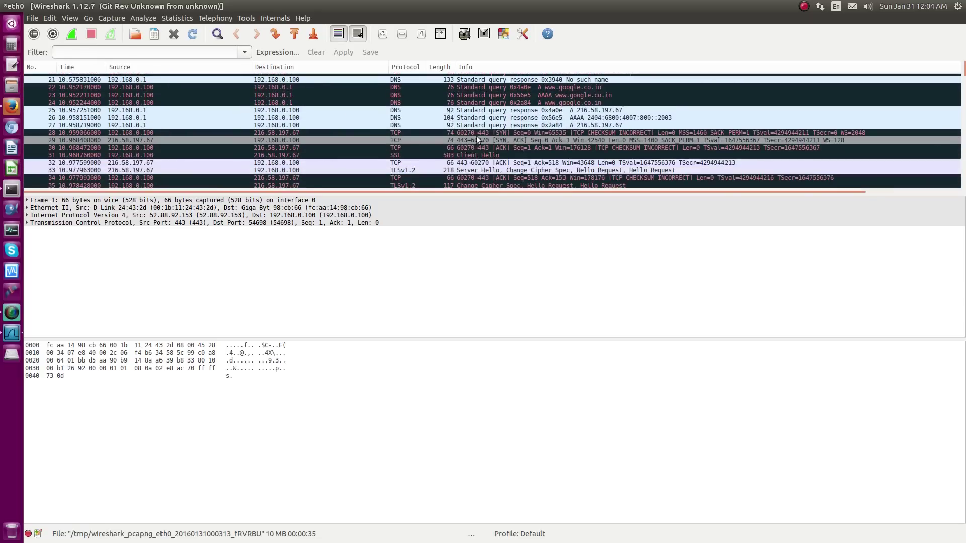
Inspect frames 28, 29, 30 and 31: the SYN, SYN-ACK, final ACK and Client Hello.
left_click(420, 133)
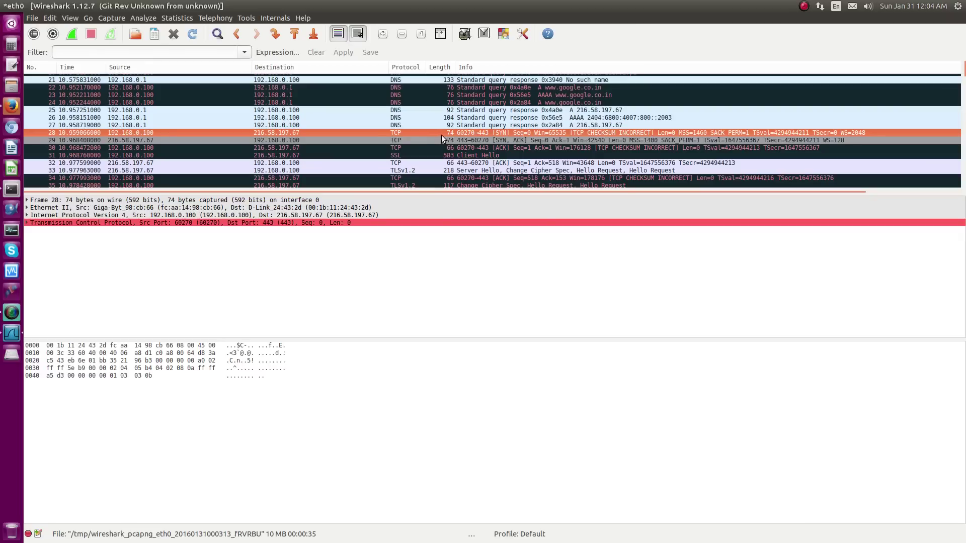
left_click(416, 140)
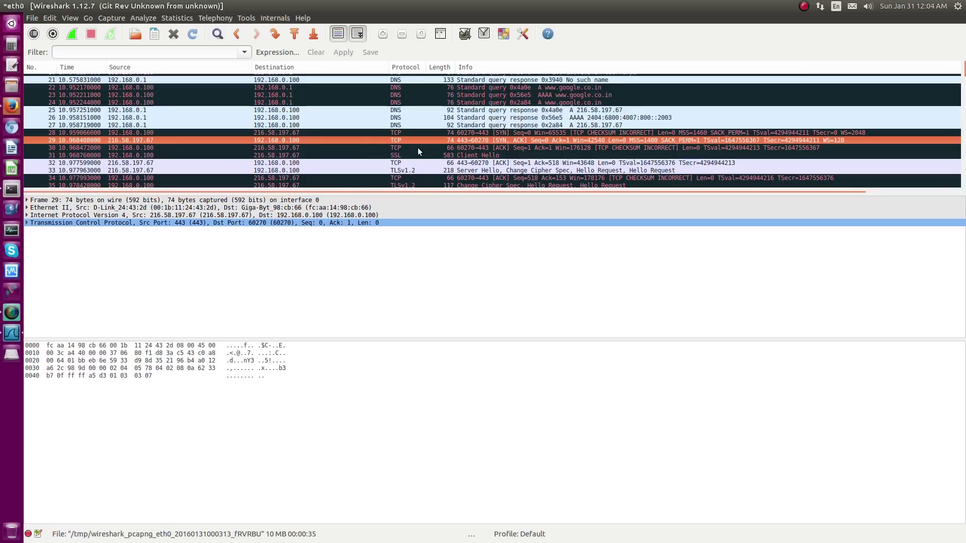
left_click(433, 147)
left_click(433, 156)
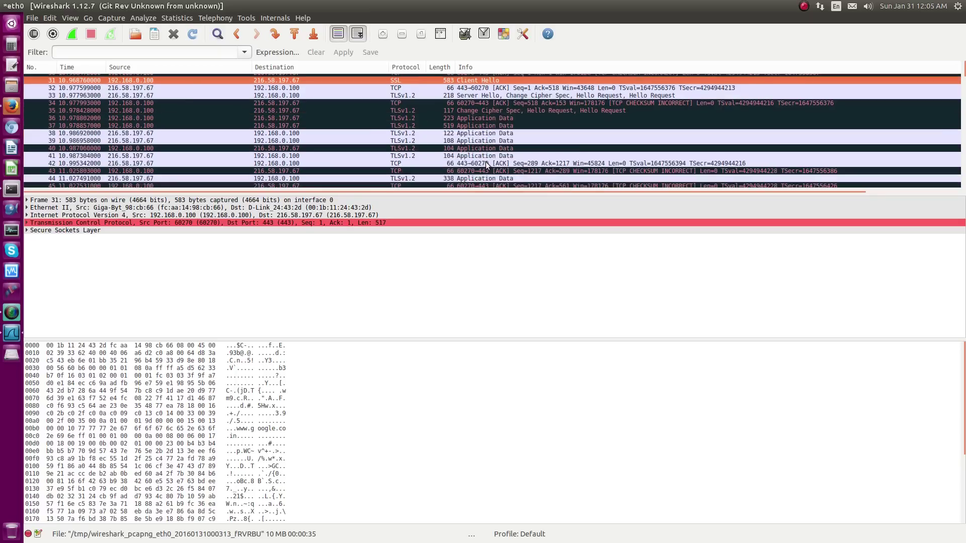
scroll(487, 161, "down", 1)
scroll(486, 161, "down", 1)
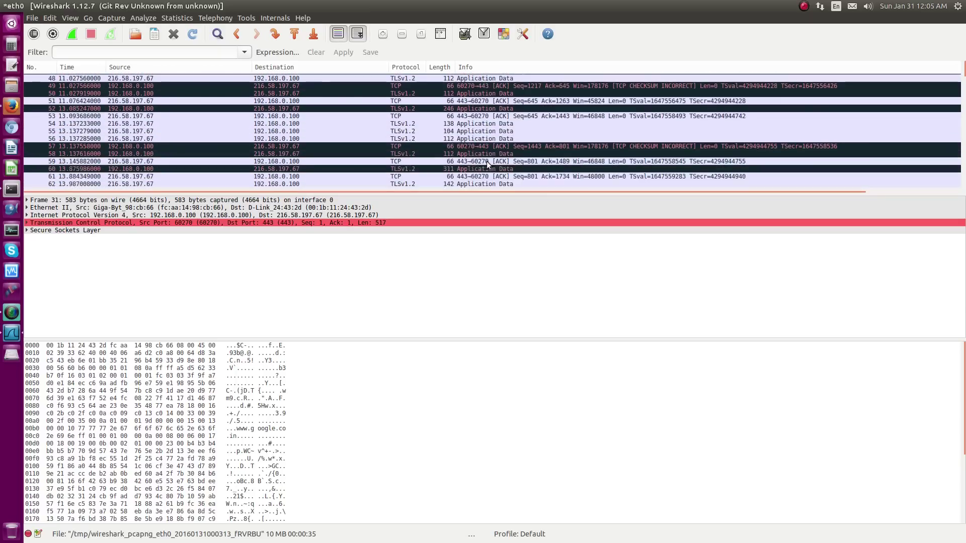
scroll(458, 166, "down", 1)
scroll(458, 160, "up", 3)
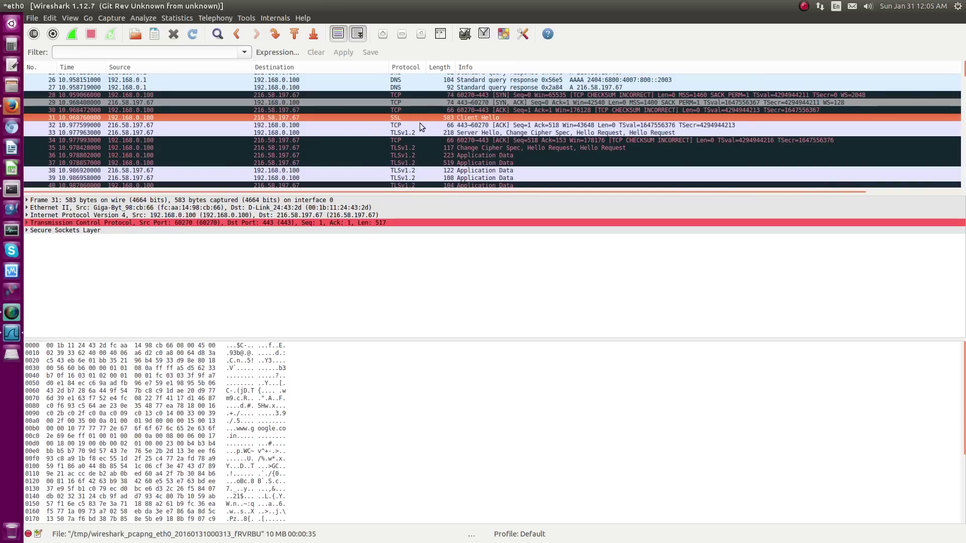
Highlight the Secure Sockets Layer bytes of frame 31, then of Application Data frame 55.
left_click(58, 229)
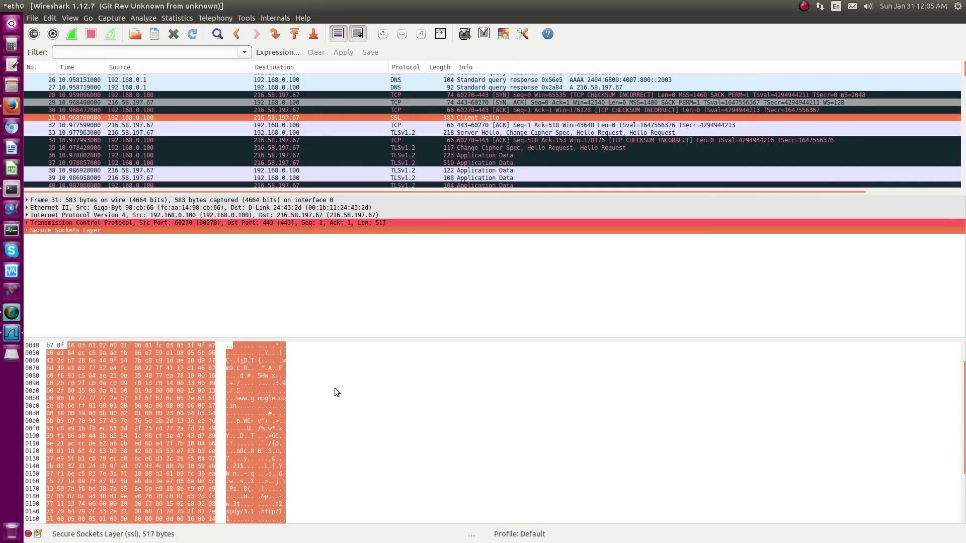
scroll(471, 150, "down", 3)
scroll(471, 151, "down", 2)
scroll(468, 144, "down", 2)
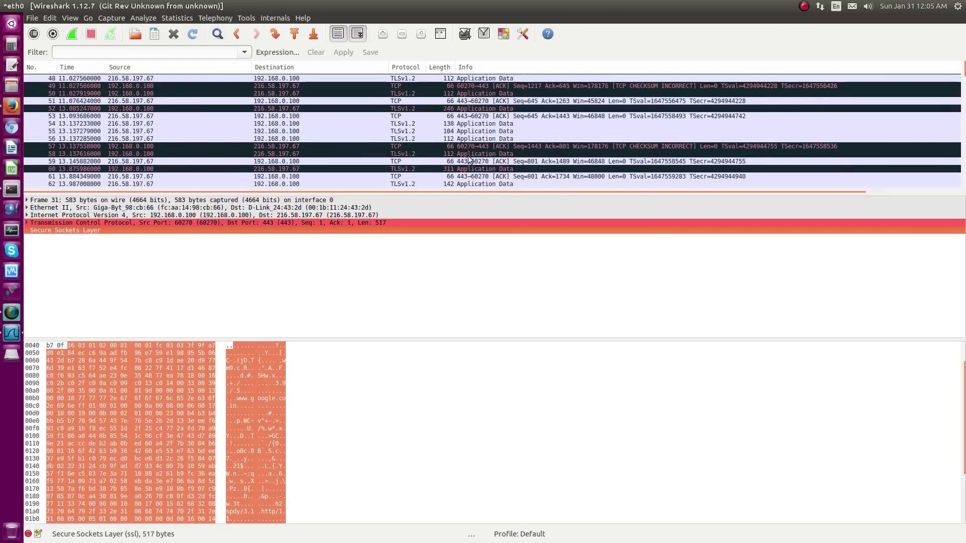
left_click(468, 131)
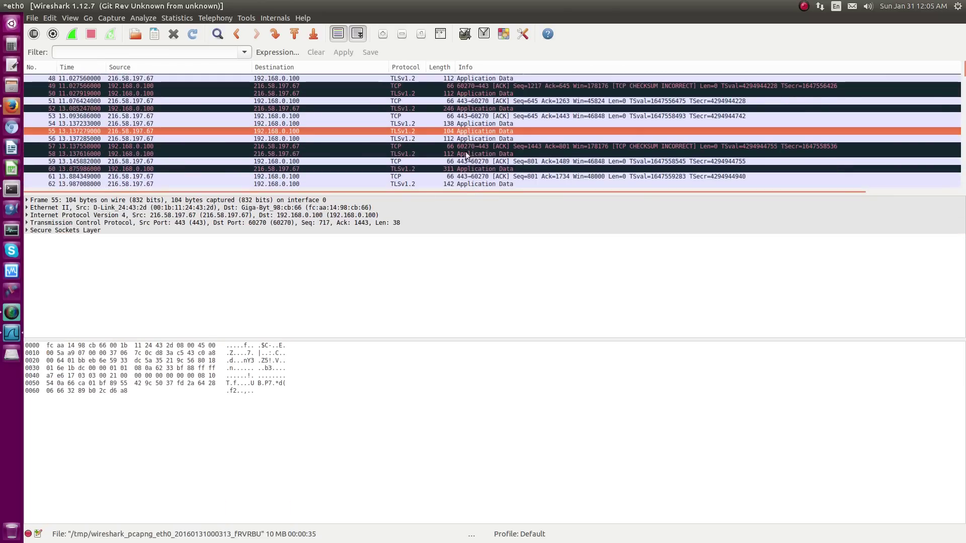
left_click(96, 230)
scroll(479, 168, "down", 3)
scroll(479, 169, "down", 3)
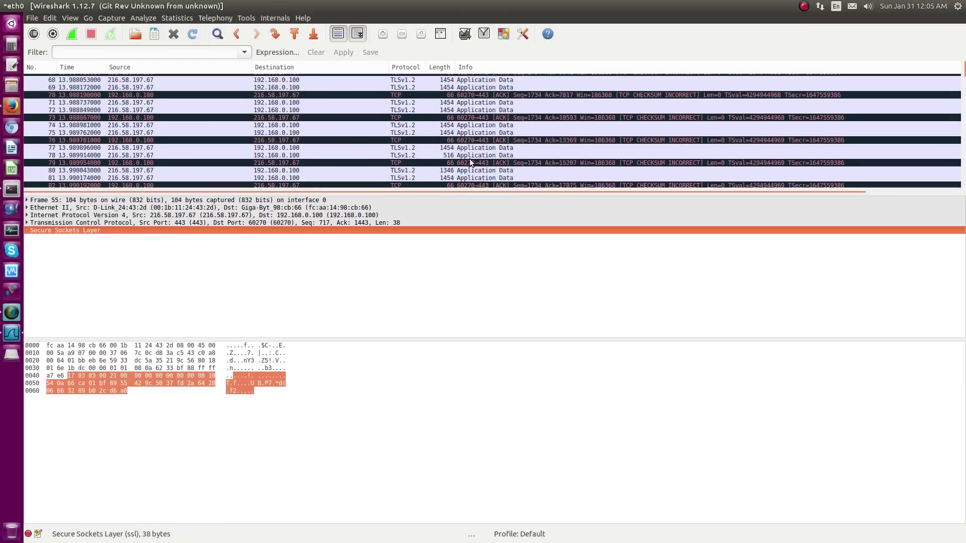